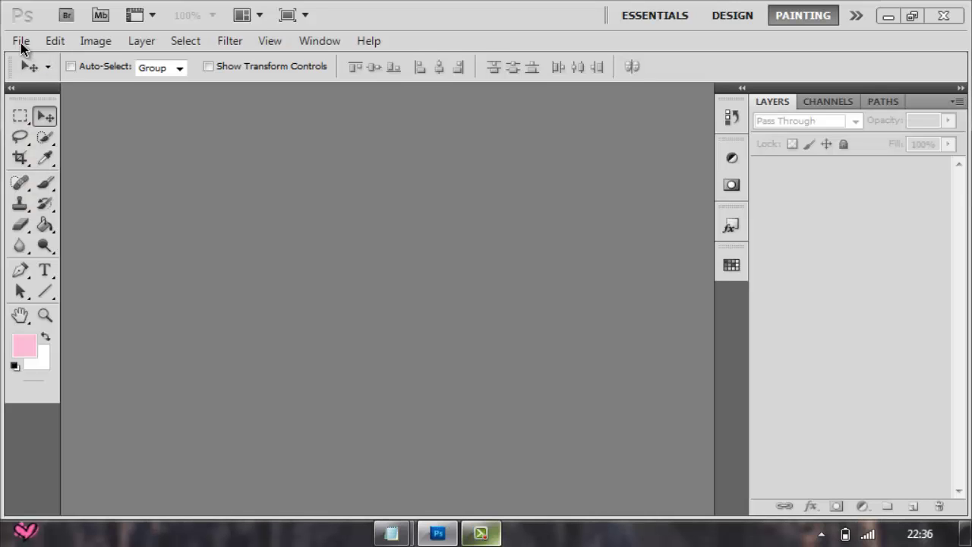
Step: Create a 240×240 px white-background document from the +Icon preset, named 'Icon x'
{"action": "left_click", "coordinate": [21, 43]}
{"action": "left_click", "coordinate": [70, 12]}
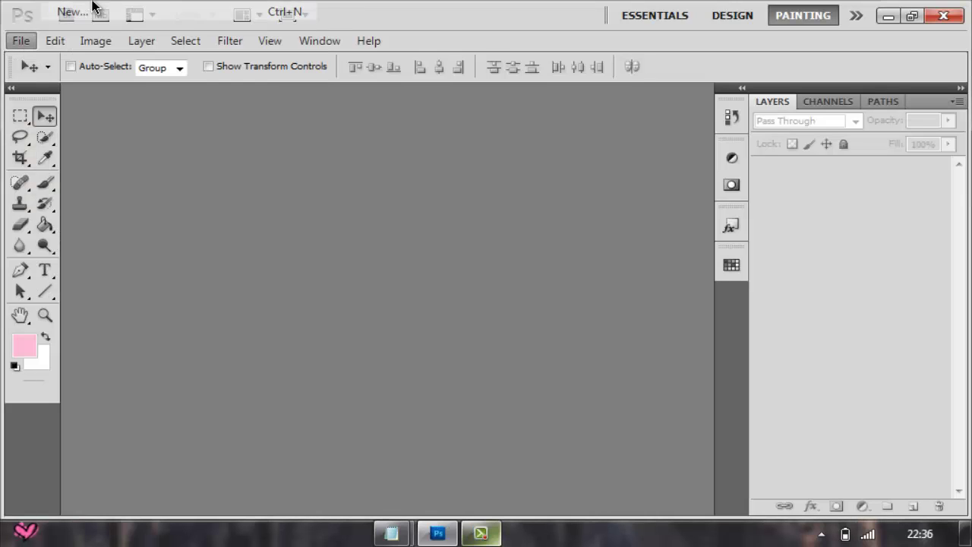
{"action": "left_click", "coordinate": [454, 142]}
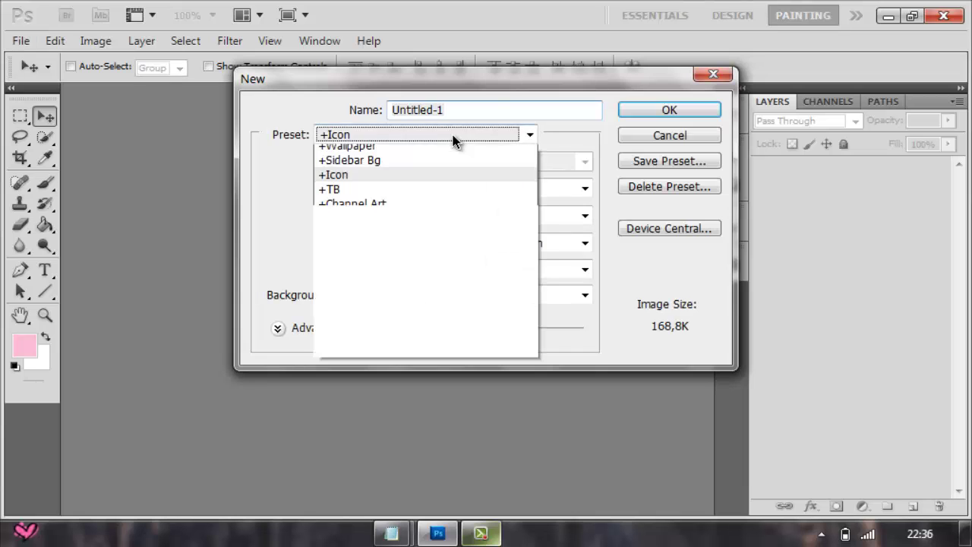
{"action": "left_click", "coordinate": [456, 141]}
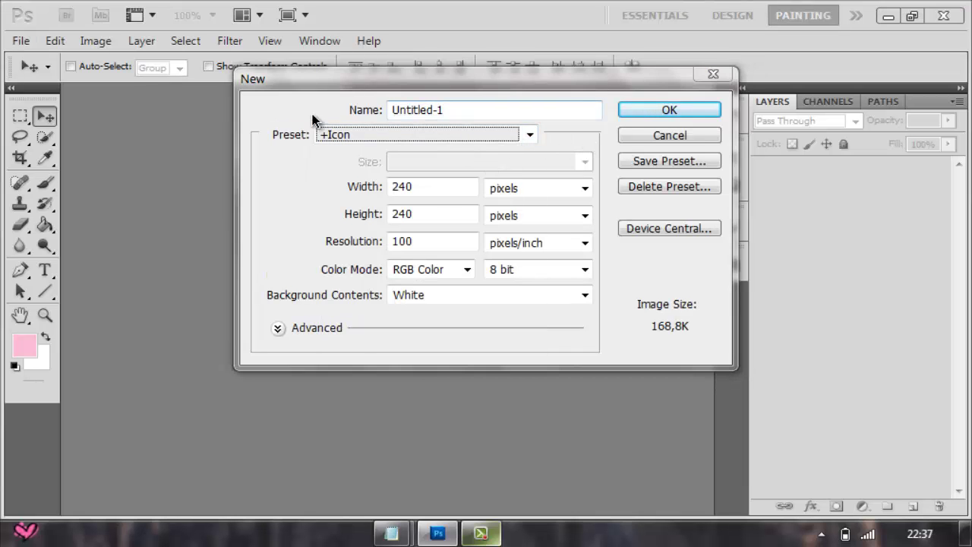
{"action": "key", "text": "super+d"}
{"action": "key", "text": "super+d"}
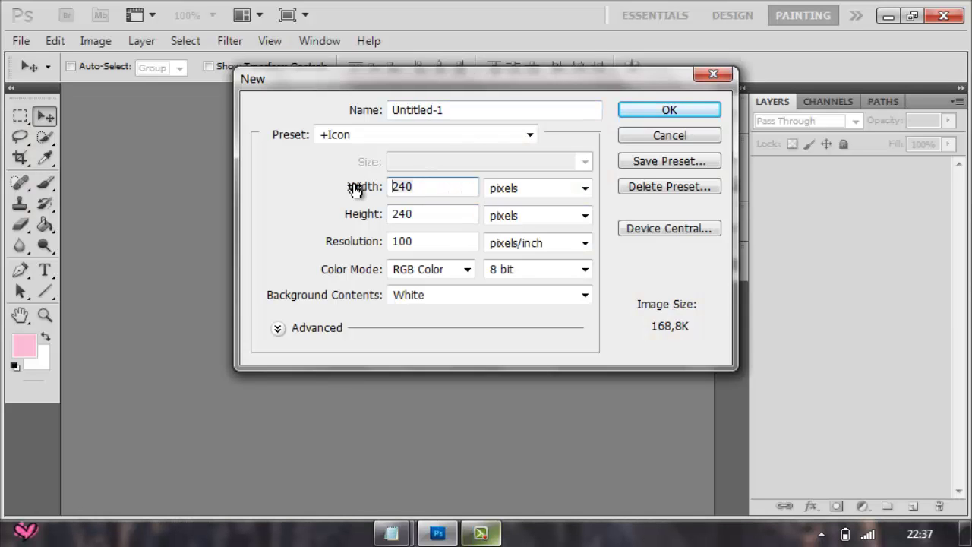
{"action": "left_click", "coordinate": [373, 213]}
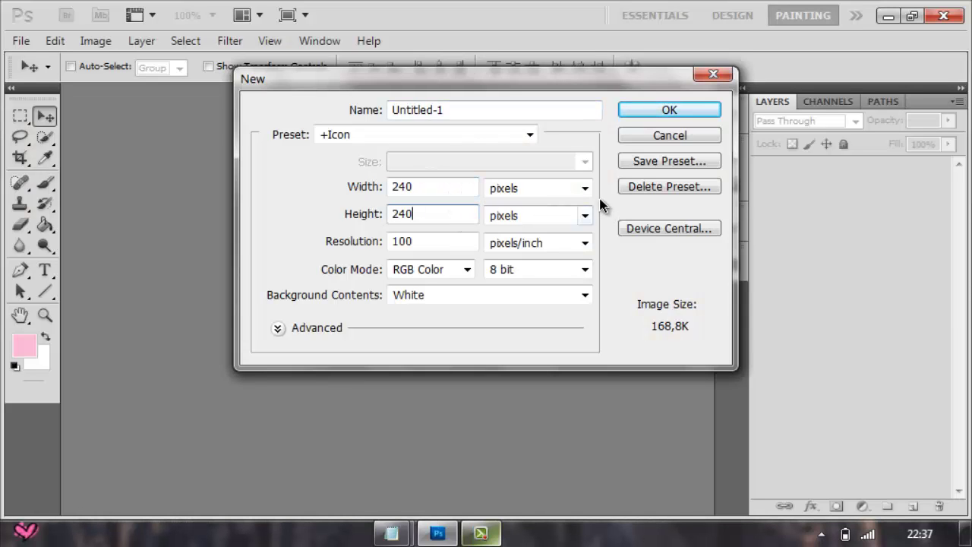
{"action": "left_click", "coordinate": [458, 292]}
{"action": "left_click", "coordinate": [458, 291]}
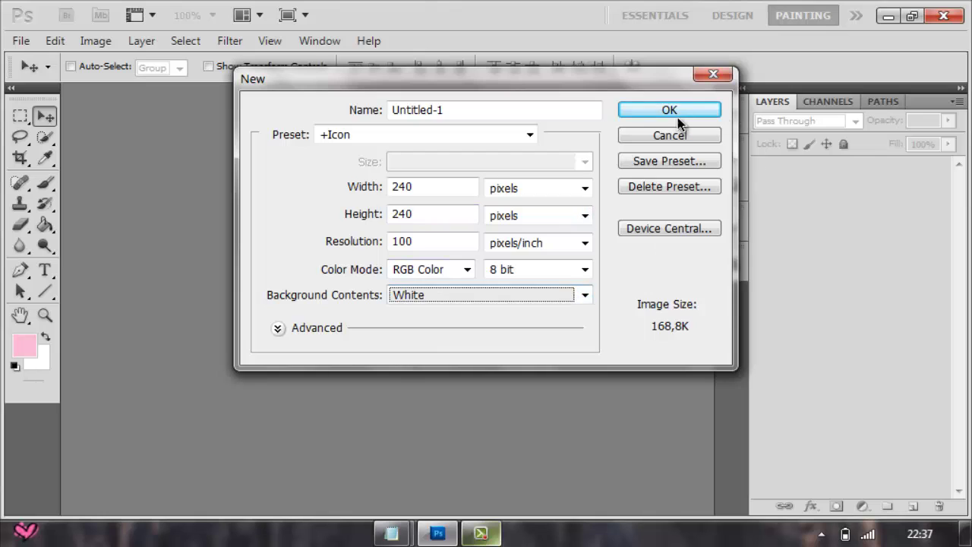
{"action": "left_click", "coordinate": [393, 110]}
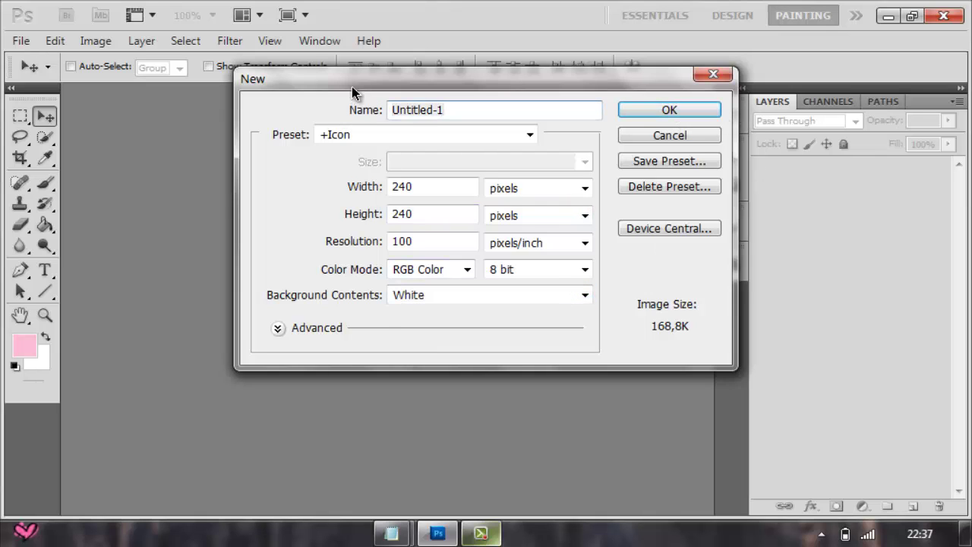
{"action": "key", "text": "ctrl+a"}
{"action": "key", "text": "BackSpace"}
{"action": "type", "text": "Icon x"}
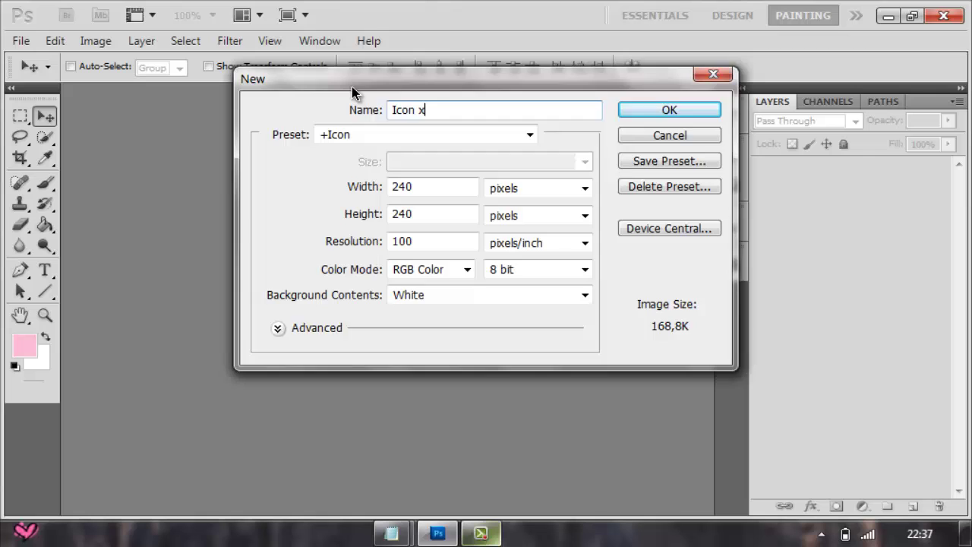
{"action": "key", "text": "Return"}
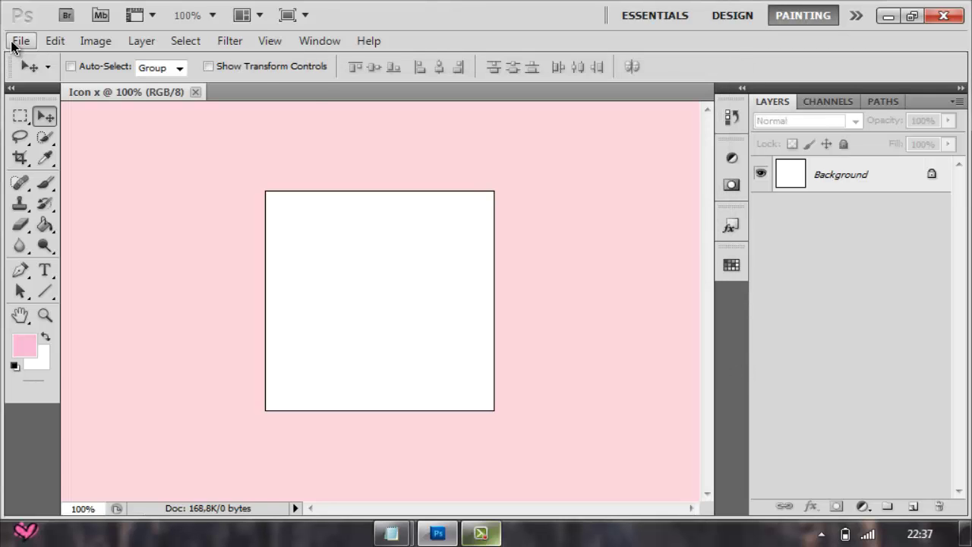
Step: Start File > Import > Video Frames to Layers
{"action": "left_click", "coordinate": [17, 41]}
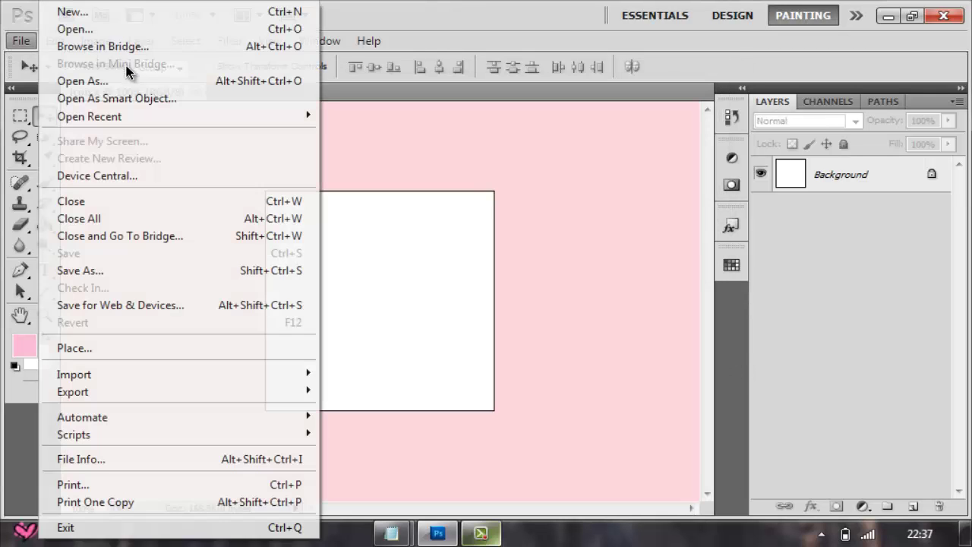
{"action": "left_click", "coordinate": [21, 43]}
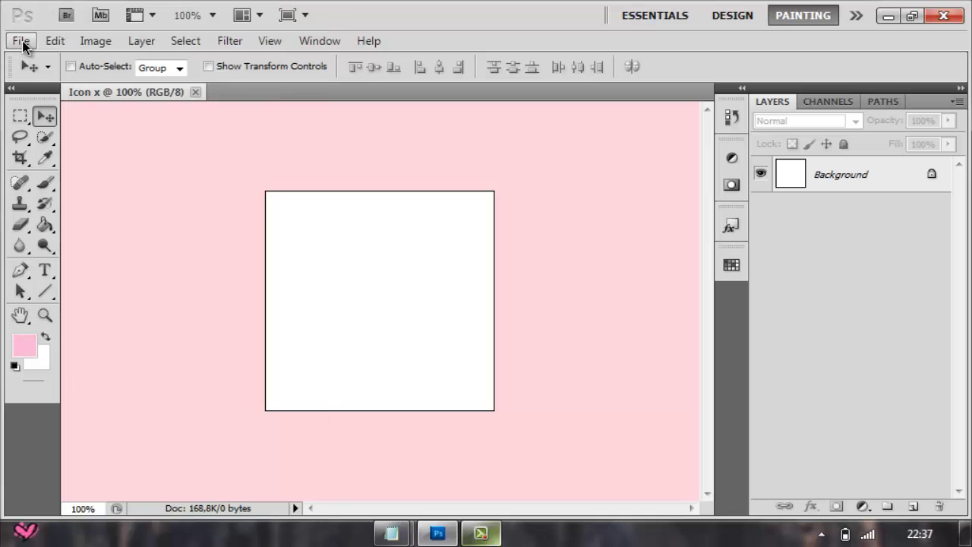
{"action": "left_click", "coordinate": [22, 43]}
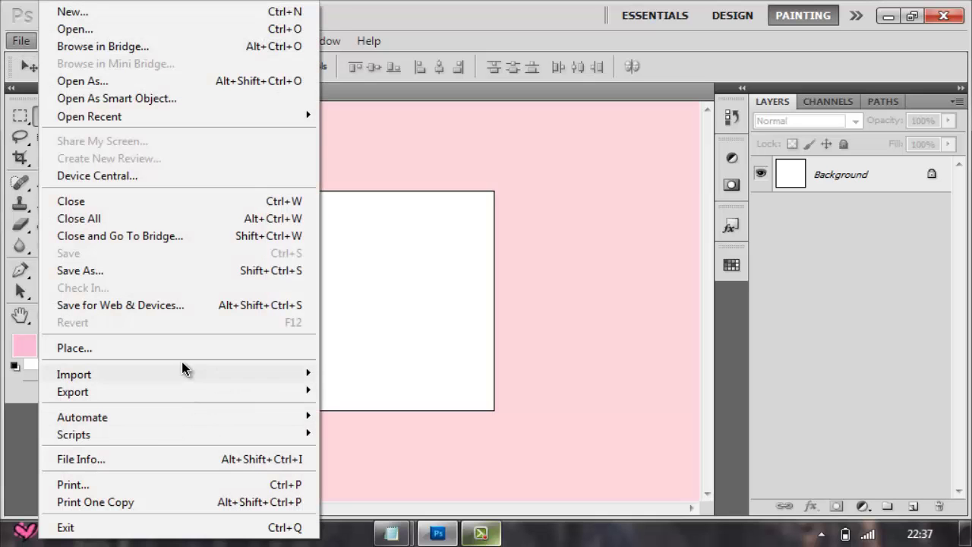
{"action": "mouse_move", "coordinate": [132, 370]}
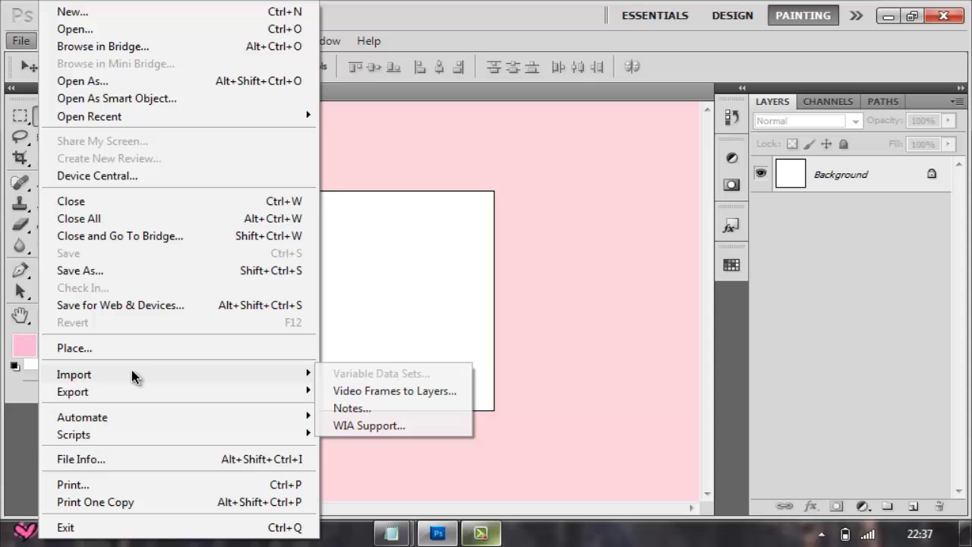
{"action": "left_click", "coordinate": [357, 391]}
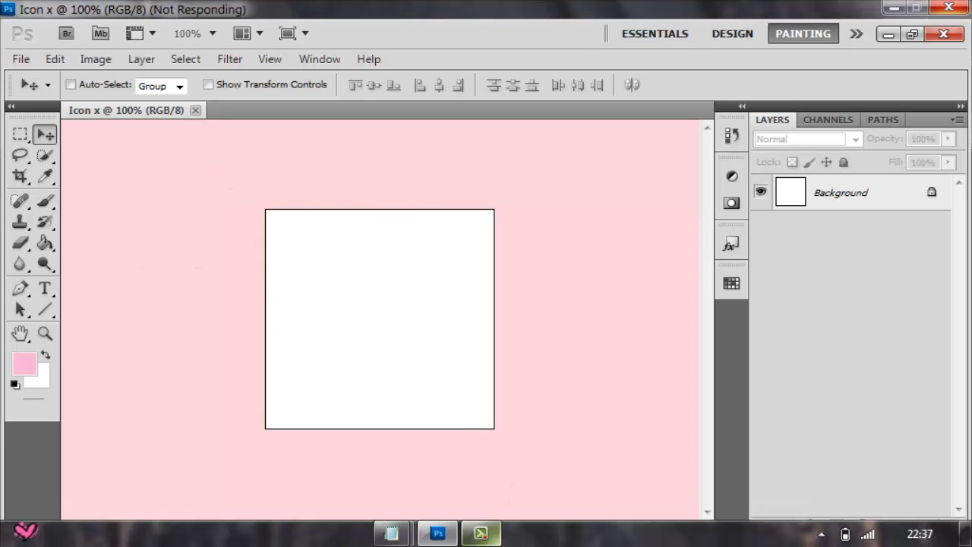
Step: Show all file types in Logos n GIFs and load the peacee portrait animation
{"action": "left_click", "coordinate": [897, 447]}
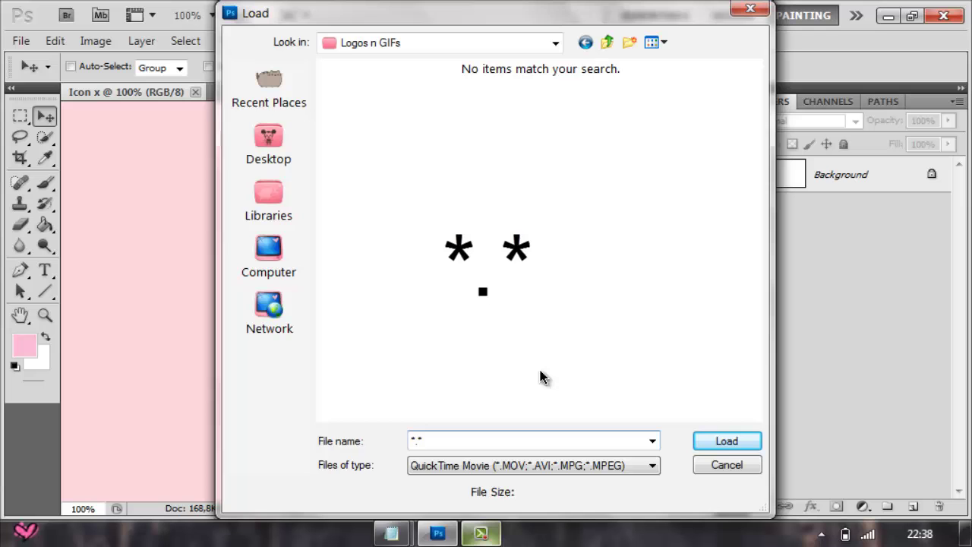
{"action": "key", "text": "Return"}
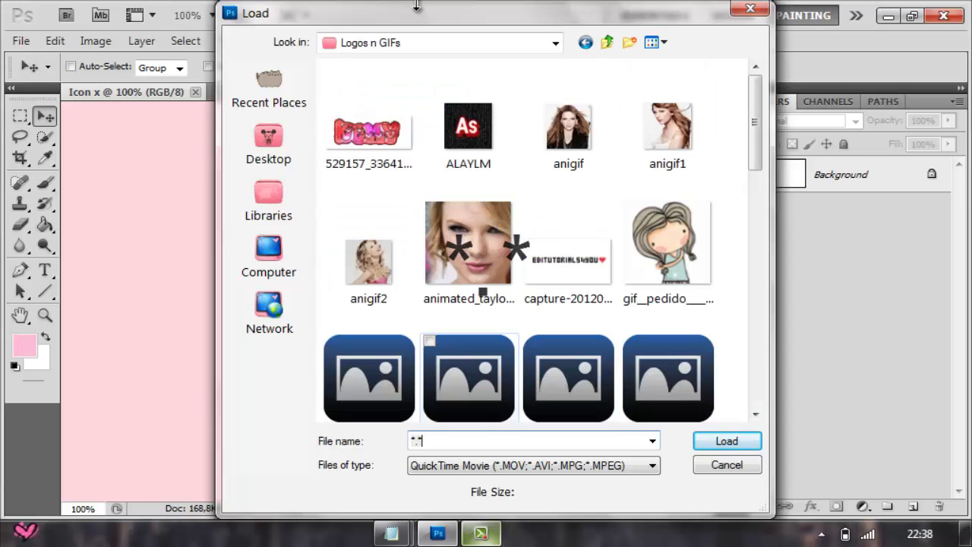
{"action": "left_click", "coordinate": [658, 213]}
{"action": "scroll", "coordinate": [663, 216], "scroll_direction": "down", "scroll_amount": 10}
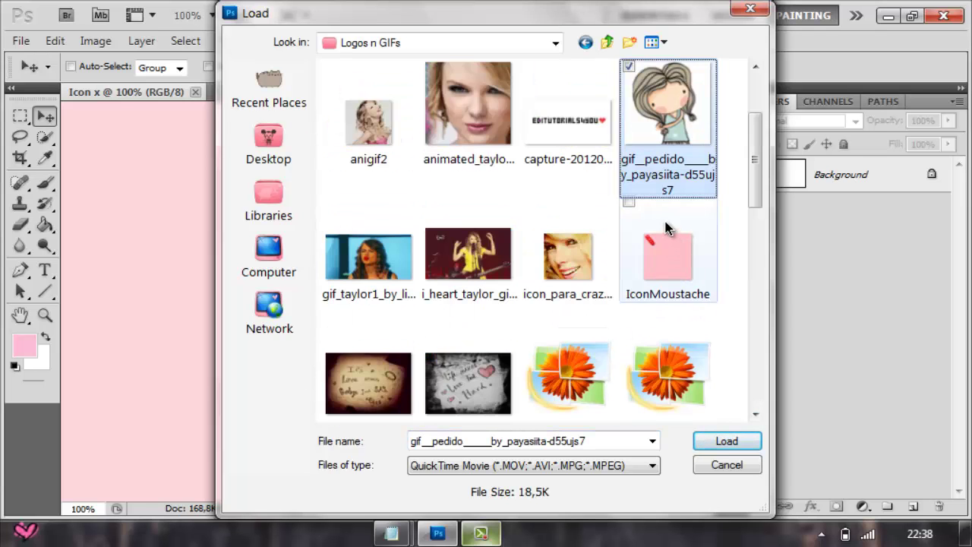
{"action": "scroll", "coordinate": [662, 212], "scroll_direction": "up", "scroll_amount": 5}
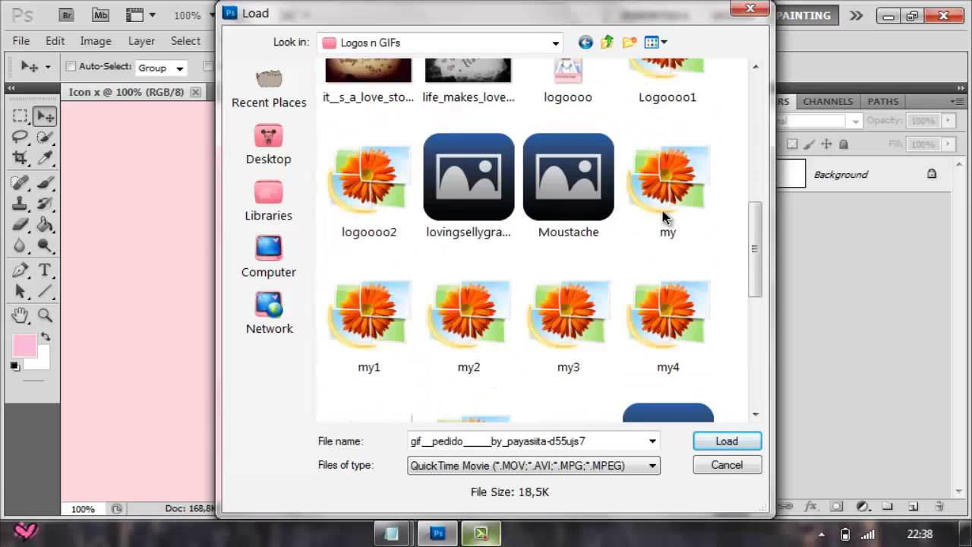
{"action": "scroll", "coordinate": [663, 216], "scroll_direction": "up", "scroll_amount": 1}
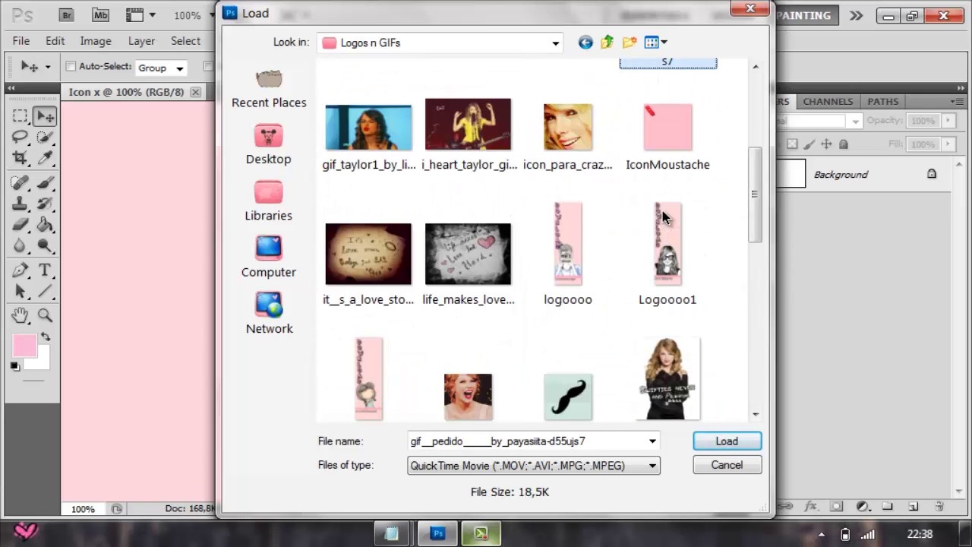
{"action": "scroll", "coordinate": [663, 217], "scroll_direction": "down", "scroll_amount": 1}
{"action": "scroll", "coordinate": [662, 215], "scroll_direction": "down", "scroll_amount": 3}
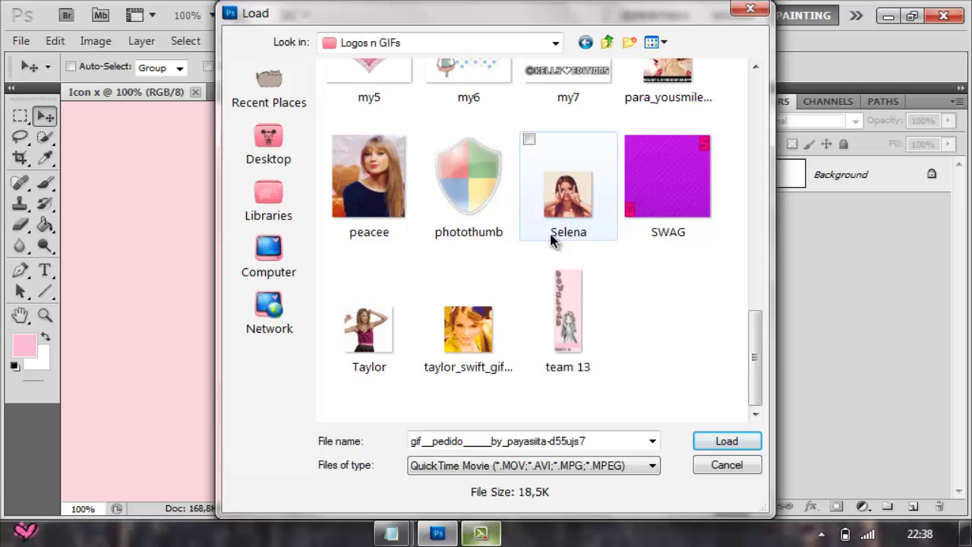
{"action": "scroll", "coordinate": [551, 240], "scroll_direction": "up", "scroll_amount": 3}
{"action": "scroll", "coordinate": [552, 241], "scroll_direction": "up", "scroll_amount": 3}
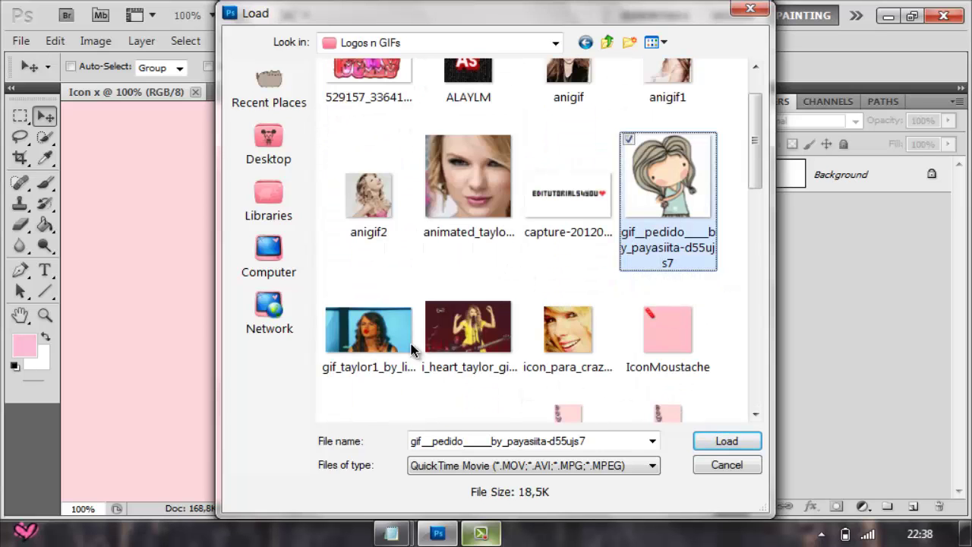
{"action": "scroll", "coordinate": [429, 342], "scroll_direction": "up", "scroll_amount": 1}
{"action": "scroll", "coordinate": [433, 334], "scroll_direction": "down", "scroll_amount": 6}
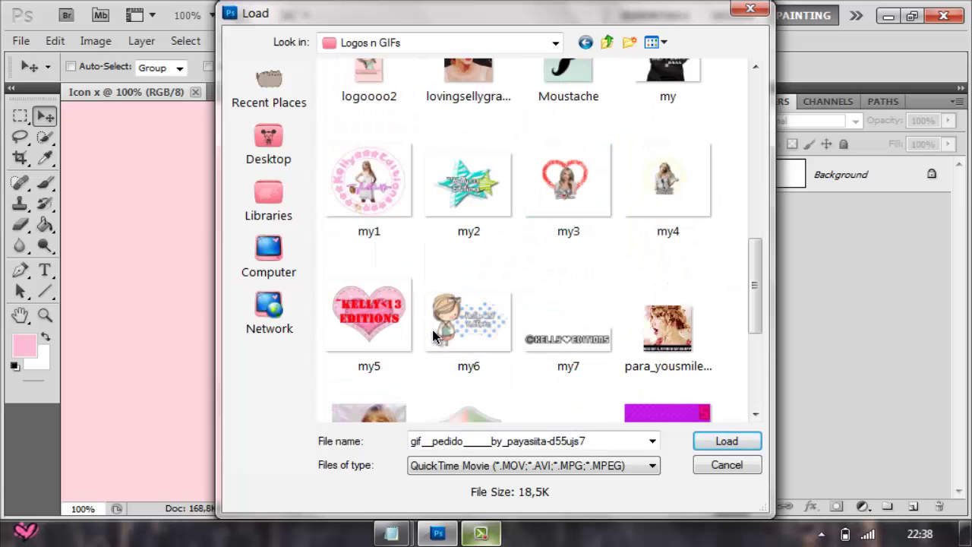
{"action": "scroll", "coordinate": [433, 336], "scroll_direction": "down", "scroll_amount": 2}
{"action": "double_click", "coordinate": [387, 265]}
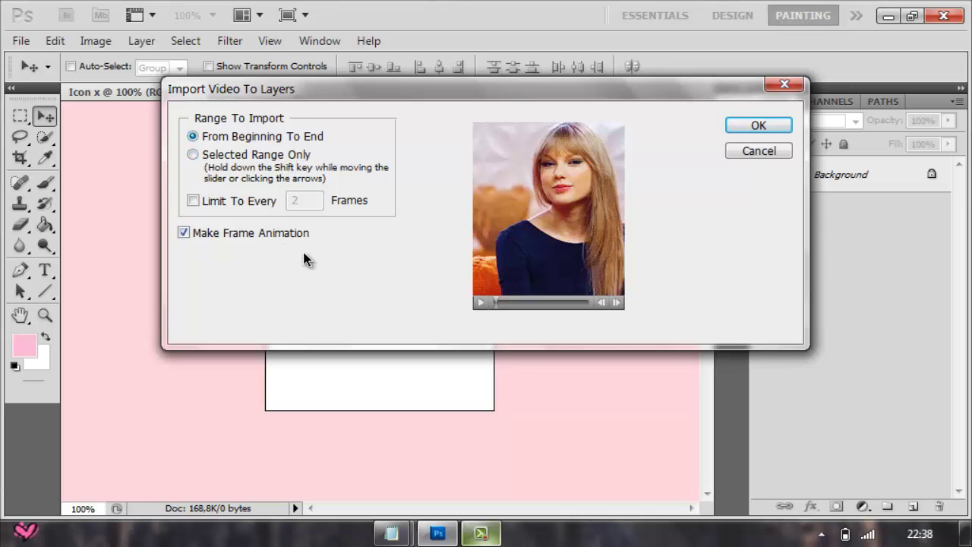
Step: Import the full peacee clip, beginning to end, as layers with a frame animation
{"action": "left_click", "coordinate": [754, 126]}
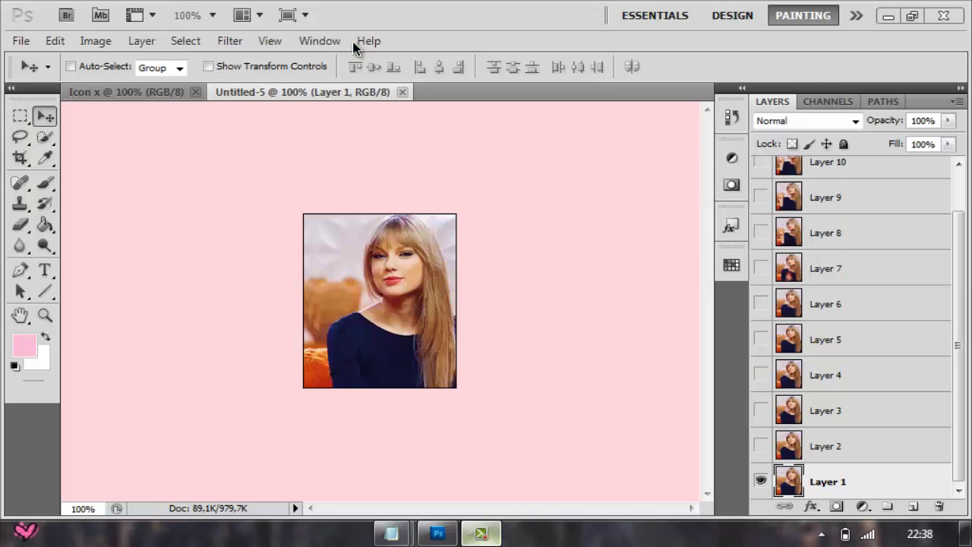
Step: Show the Animation panel from the Window menu
{"action": "left_click", "coordinate": [336, 42]}
{"action": "left_click", "coordinate": [336, 42]}
{"action": "left_click", "coordinate": [336, 42]}
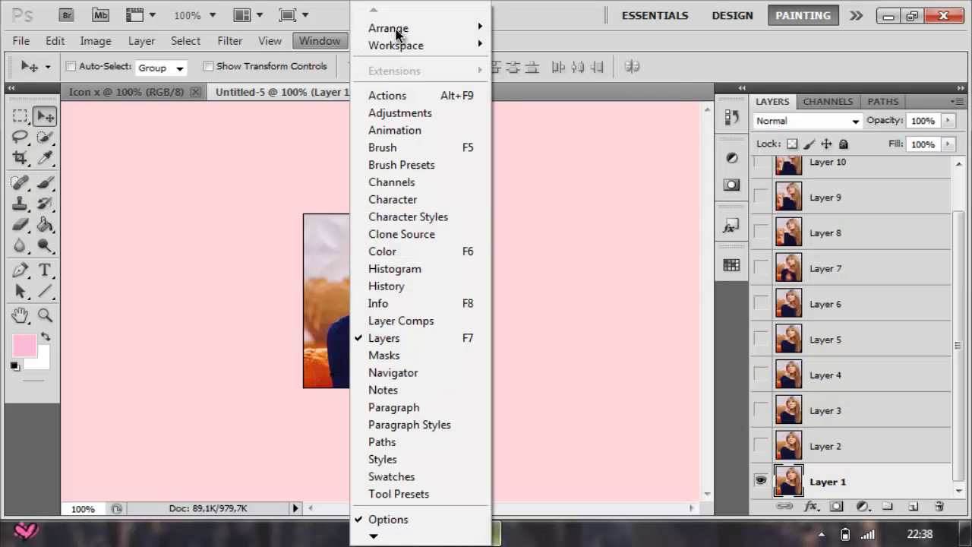
{"action": "left_click", "coordinate": [416, 134]}
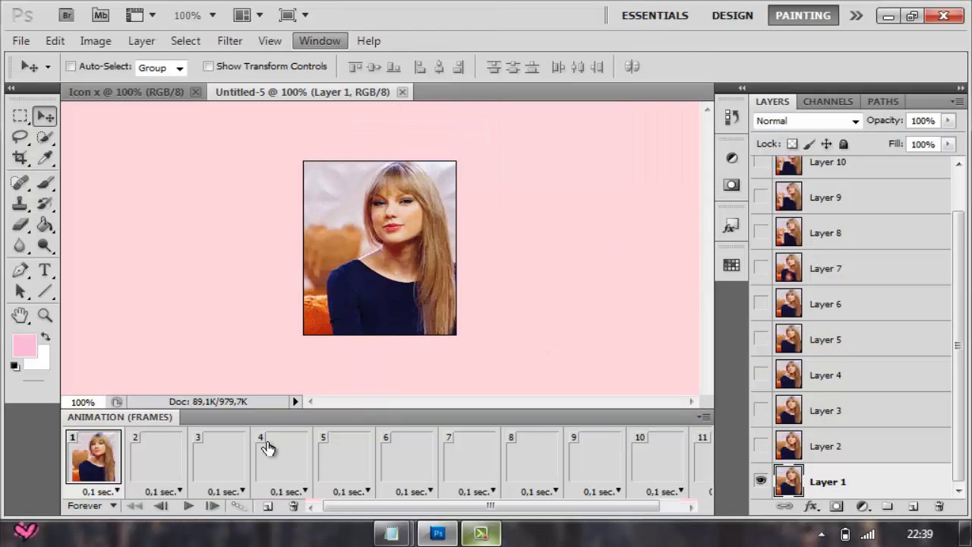
Step: Play and stop the animation preview, then select frame 1
{"action": "left_click", "coordinate": [189, 507]}
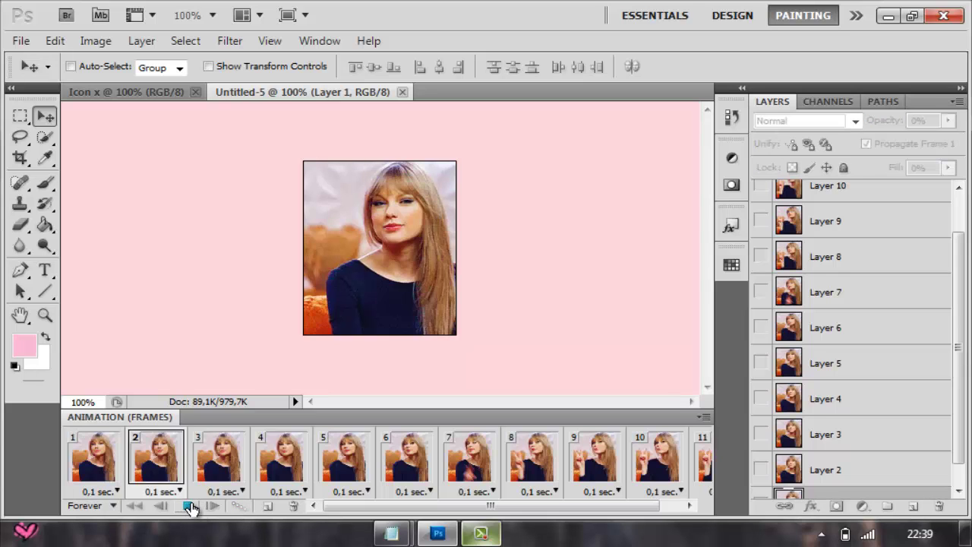
{"action": "left_click", "coordinate": [189, 508]}
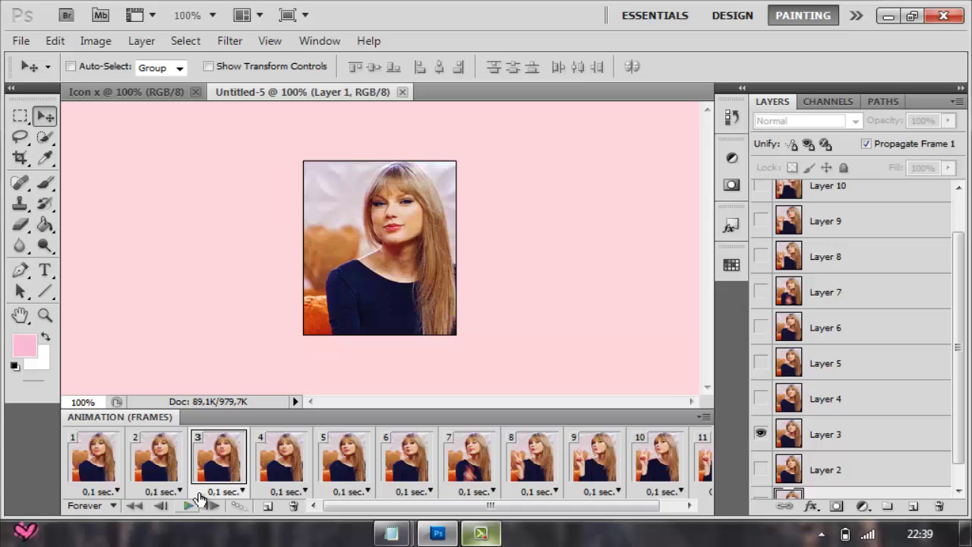
{"action": "left_click", "coordinate": [114, 459]}
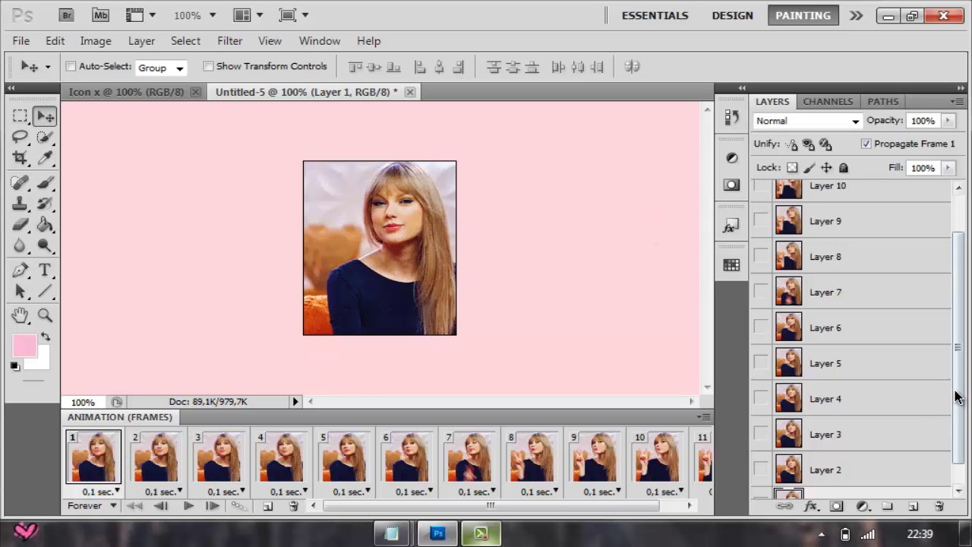
Step: Scroll the Layers panel and click the empty area below the layers to clear selection
{"action": "left_click_drag", "start_coordinate": [957, 395], "coordinate": [957, 440]}
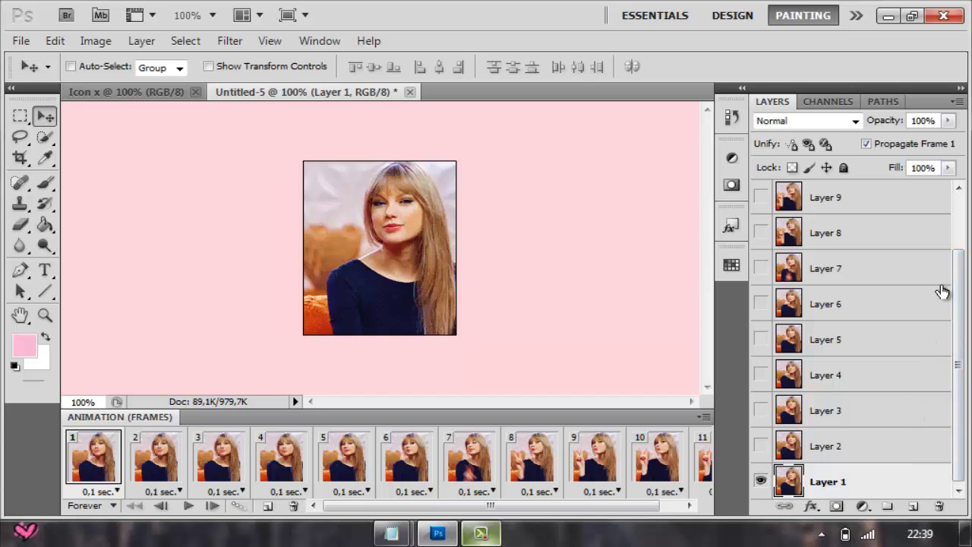
{"action": "mouse_move", "coordinate": [959, 269]}
{"action": "left_mouse_down"}
{"action": "mouse_move", "coordinate": [957, 190]}
{"action": "mouse_move", "coordinate": [964, 363]}
{"action": "mouse_move", "coordinate": [959, 281]}
{"action": "left_mouse_up"}
{"action": "left_click", "coordinate": [940, 215]}
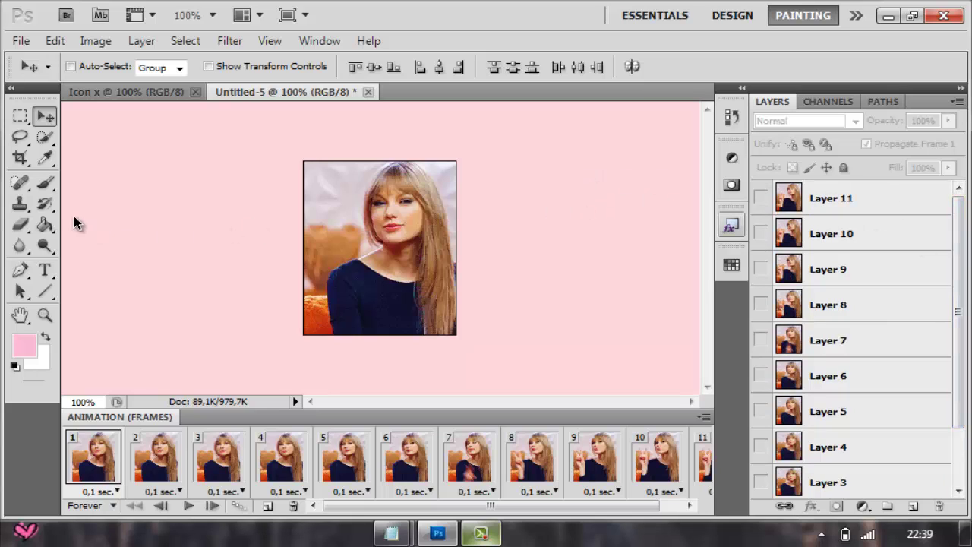
Step: Select the Crop tool and check the Icon x canvas dimensions
{"action": "left_click", "coordinate": [20, 158]}
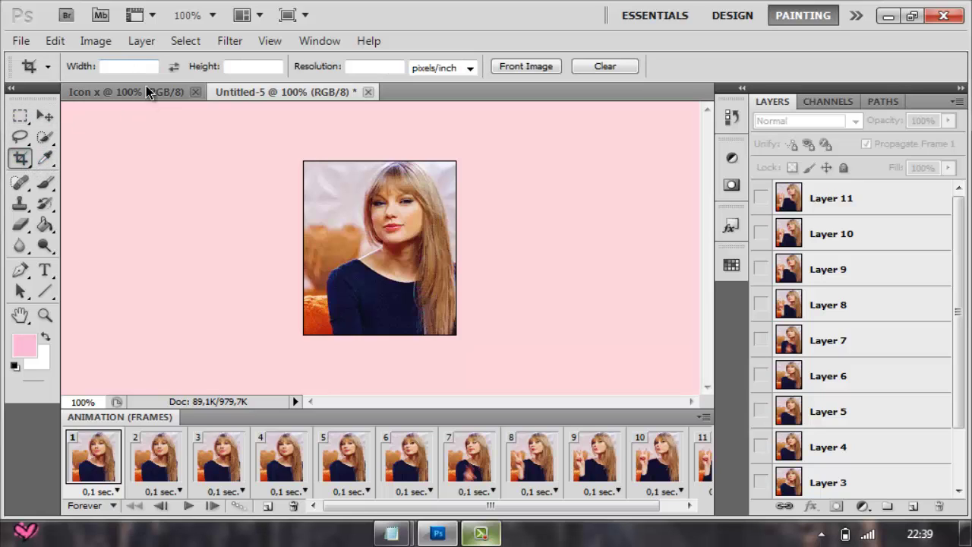
{"action": "left_click", "coordinate": [165, 97]}
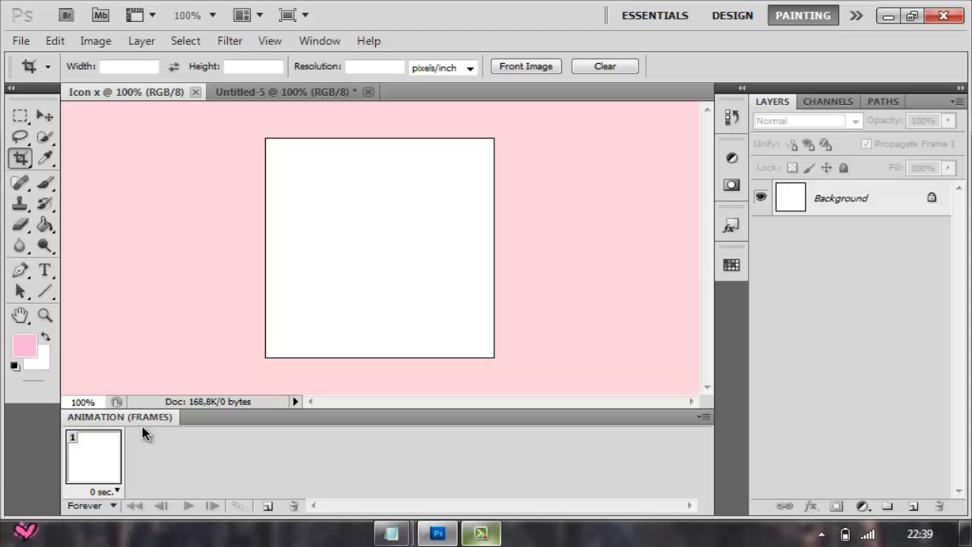
{"action": "left_click", "coordinate": [181, 401]}
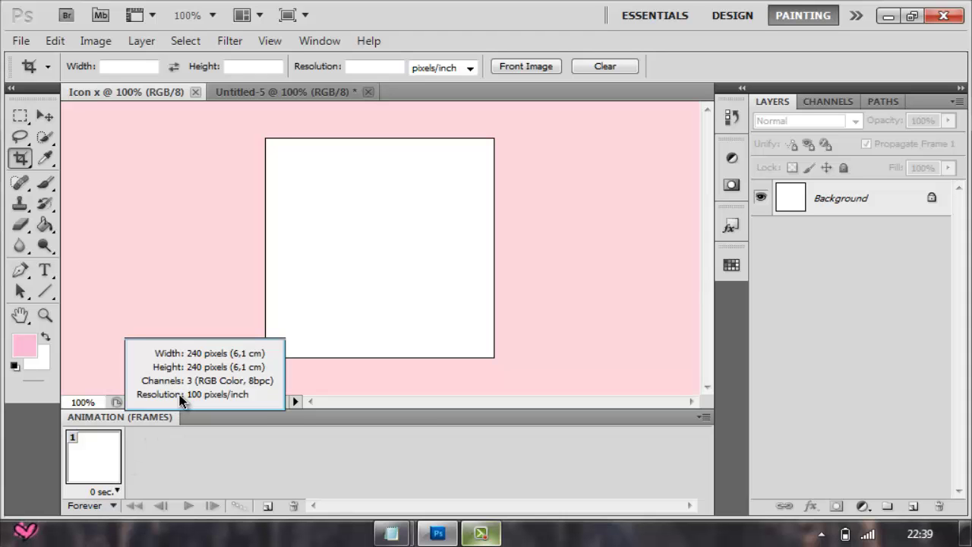
{"action": "left_click", "coordinate": [311, 92]}
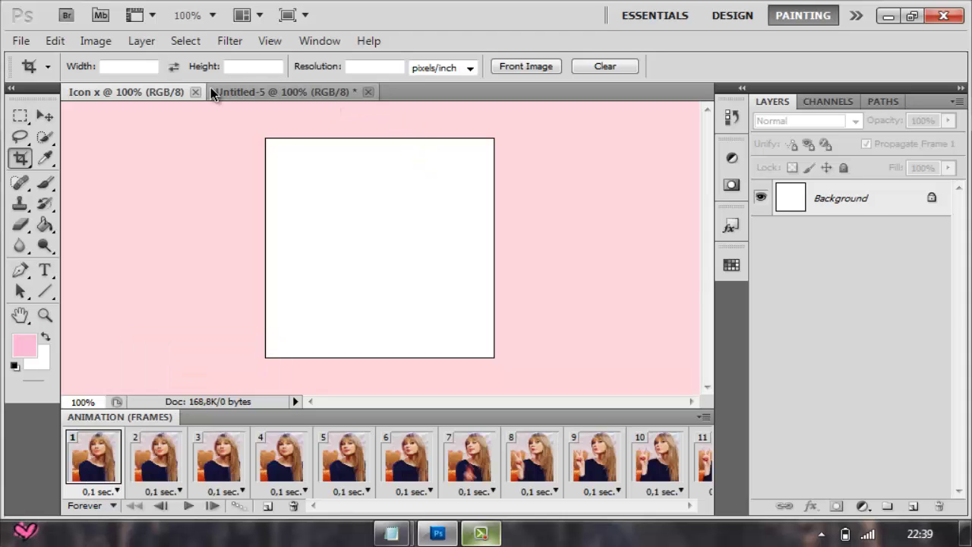
Step: Set the crop to 240 × 240 and draw the crop box over the woman's face
{"action": "left_click", "coordinate": [153, 69]}
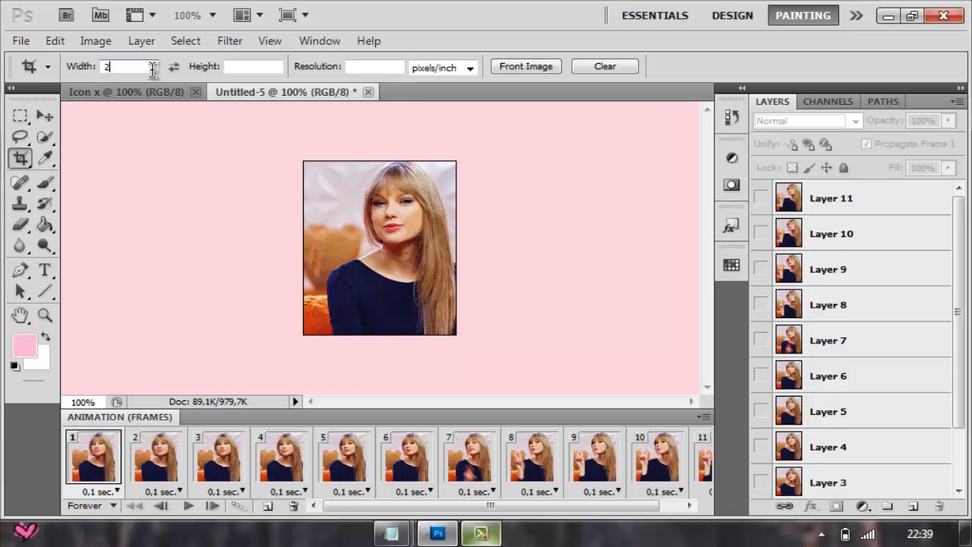
{"action": "left_click", "coordinate": [238, 67]}
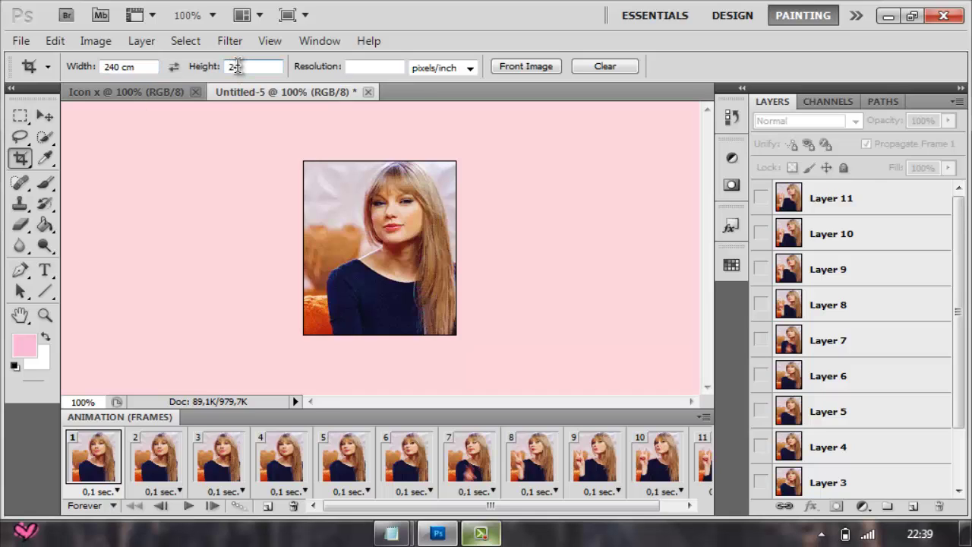
{"action": "type", "text": "240"}
{"action": "left_click_drag", "start_coordinate": [304, 162], "coordinate": [641, 398]}
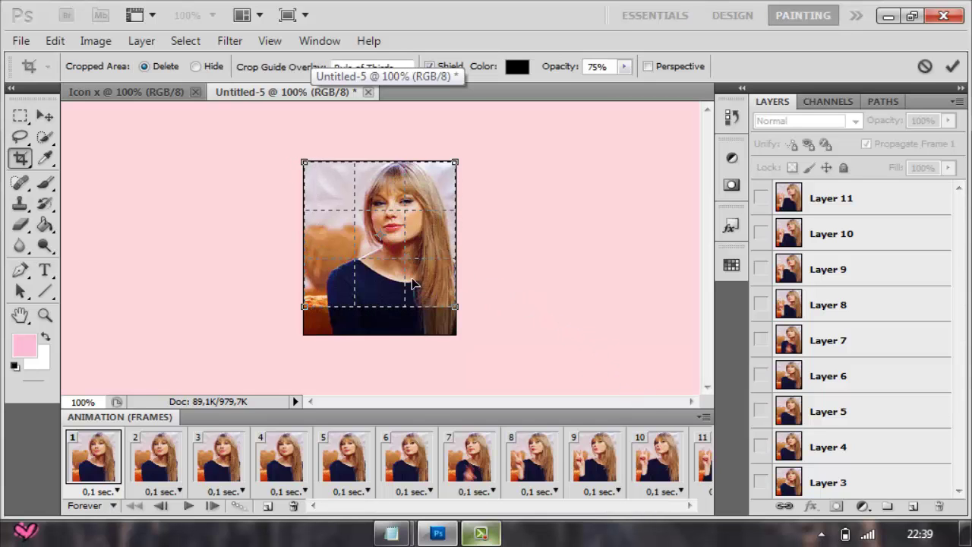
{"action": "left_click_drag", "start_coordinate": [413, 283], "coordinate": [356, 274]}
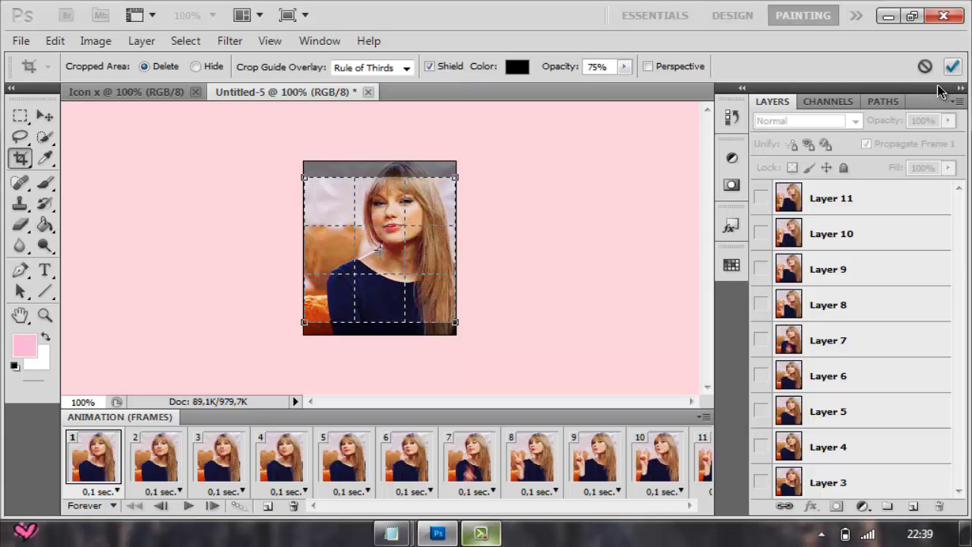
Step: Commit the crop and play the animation to preview it
{"action": "left_click", "coordinate": [952, 66]}
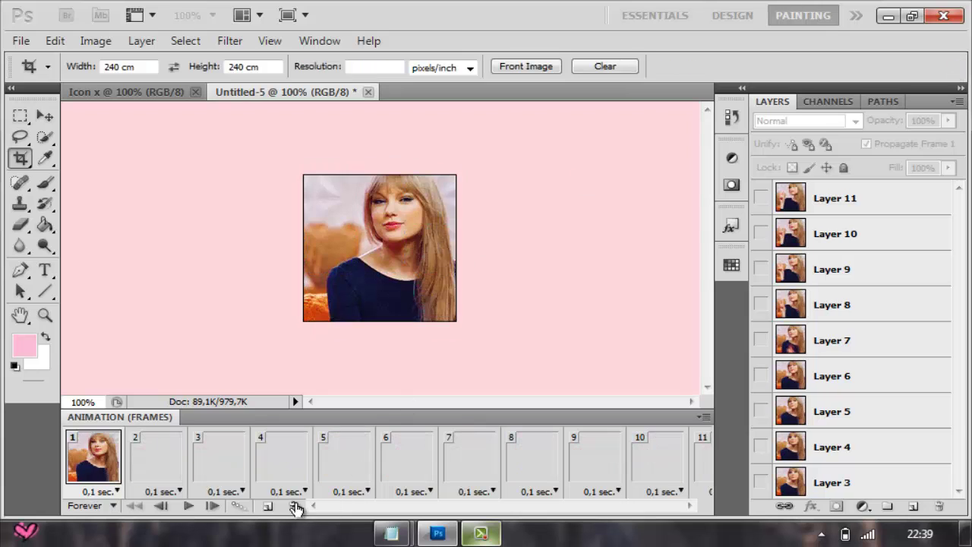
{"action": "left_click", "coordinate": [187, 506]}
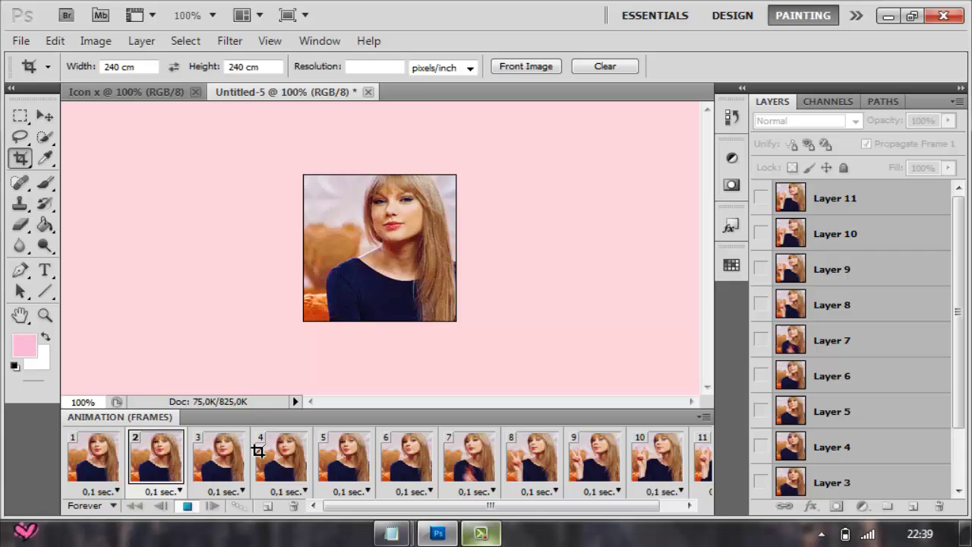
{"action": "left_click", "coordinate": [182, 93]}
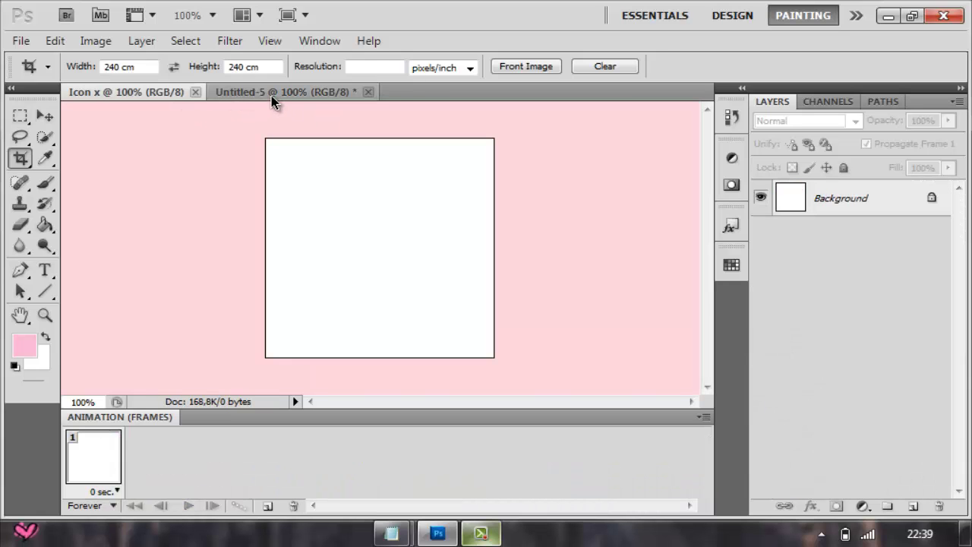
{"action": "left_click", "coordinate": [272, 93]}
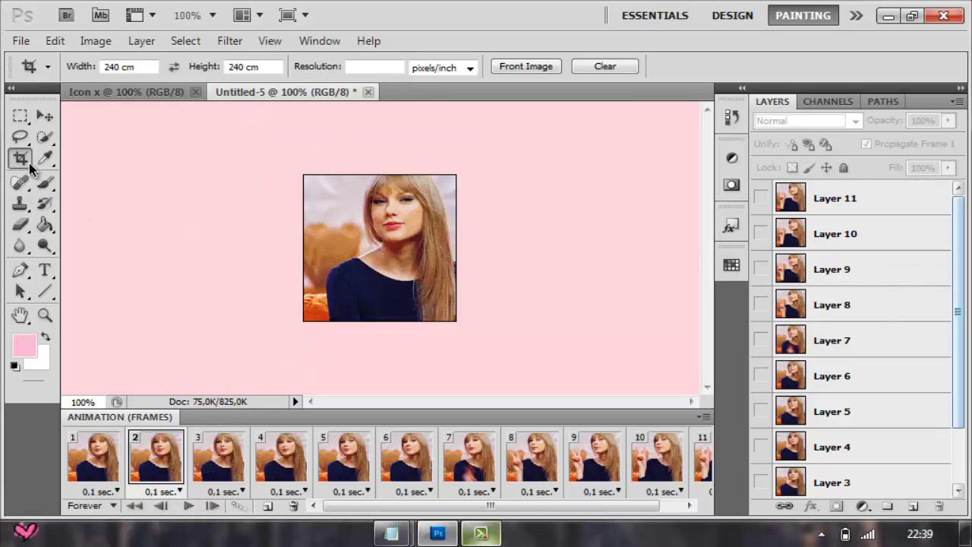
Step: Drag the photo layers into Icon x and position them at the top-left
{"action": "left_click", "coordinate": [44, 115]}
{"action": "left_click_drag", "start_coordinate": [403, 255], "coordinate": [510, 277]}
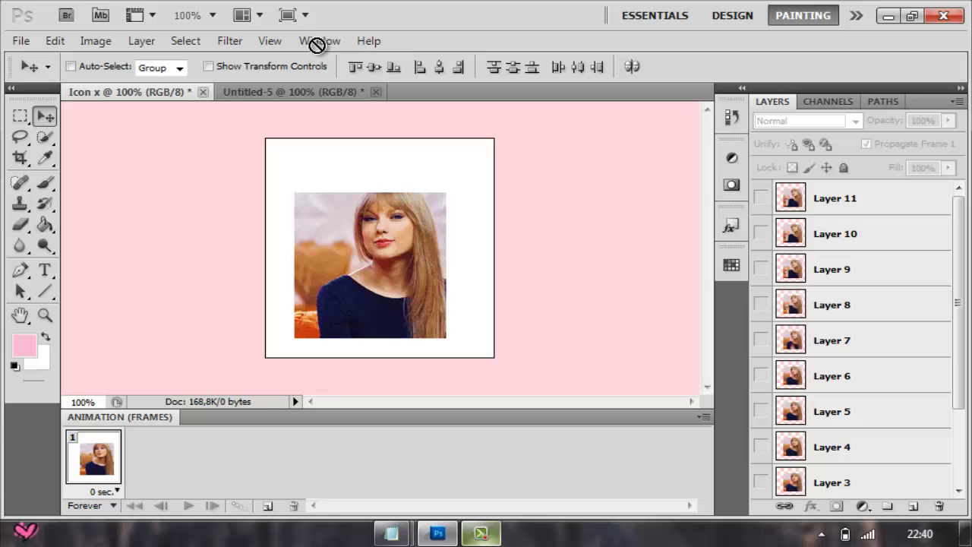
{"action": "left_click_drag", "start_coordinate": [360, 180], "coordinate": [369, 233]}
Step: Scale the photo to fill the icon canvas, then close Icon x without saving
{"action": "key", "text": "ctrl+t"}
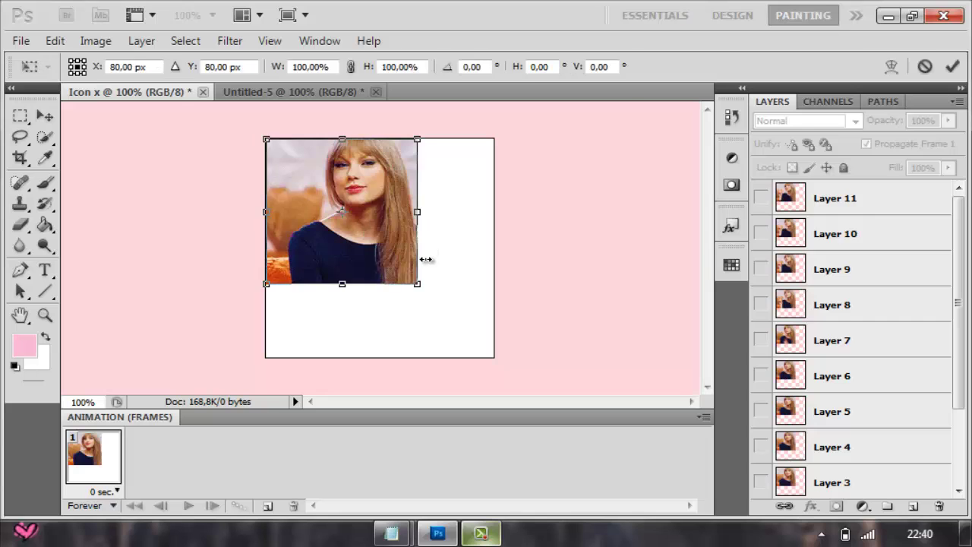
{"action": "left_click_drag", "start_coordinate": [417, 285], "coordinate": [503, 353]}
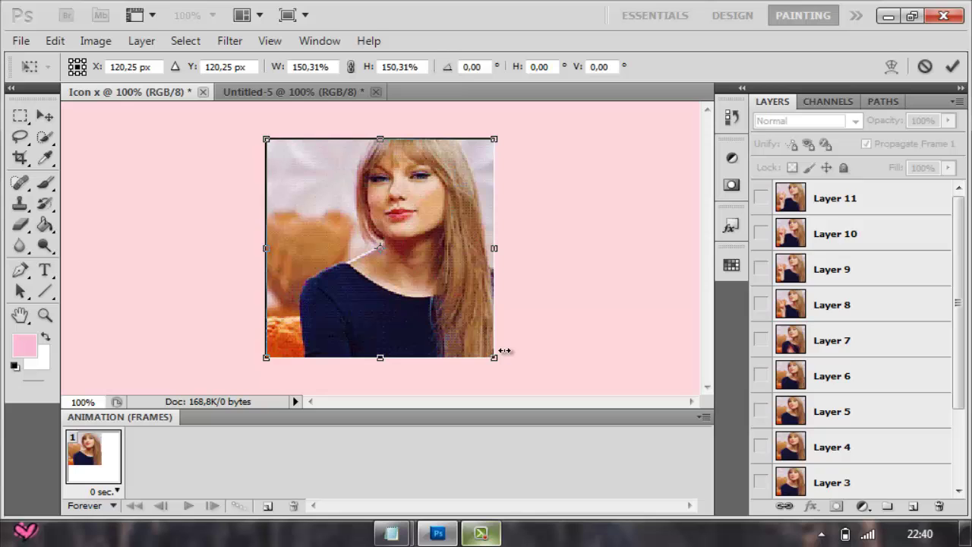
{"action": "left_click", "coordinate": [953, 66]}
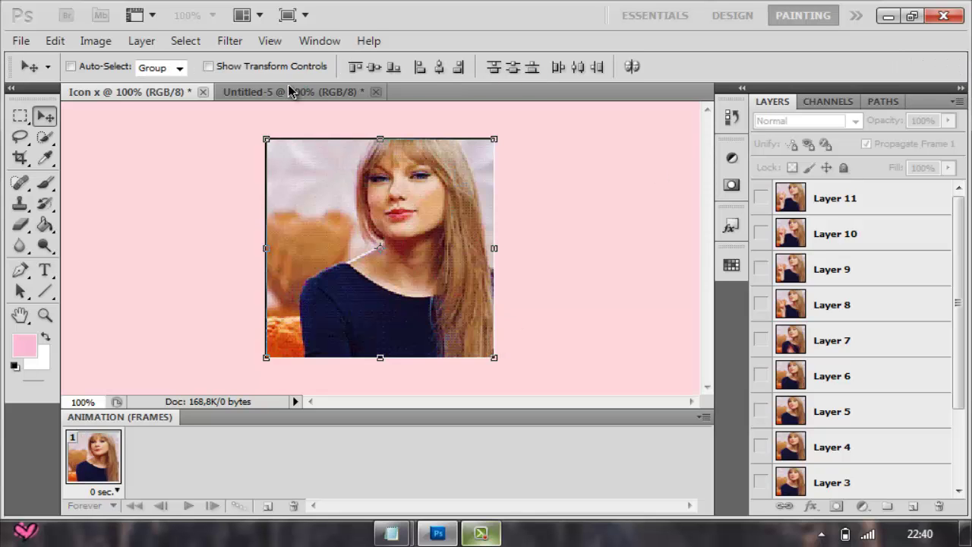
{"action": "left_click", "coordinate": [203, 92]}
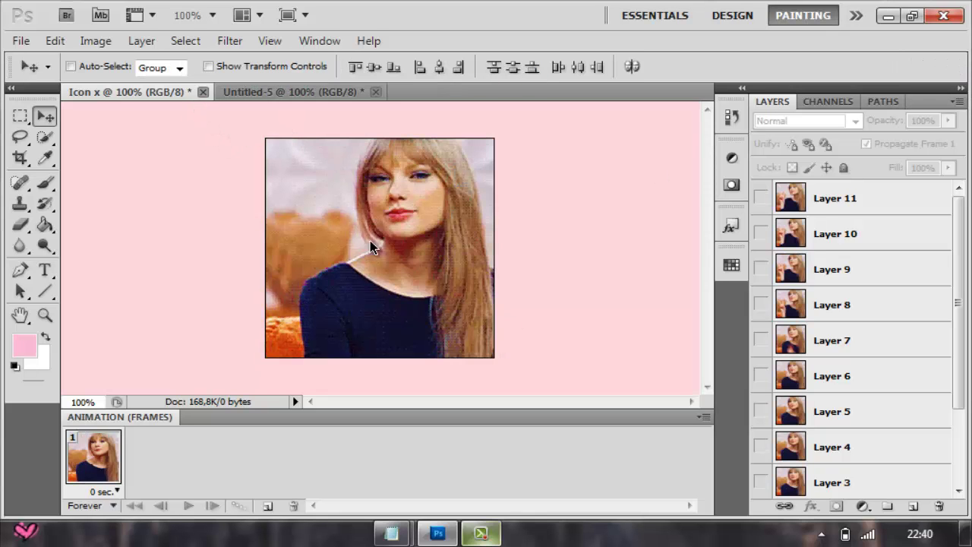
{"action": "key", "text": "Escape"}
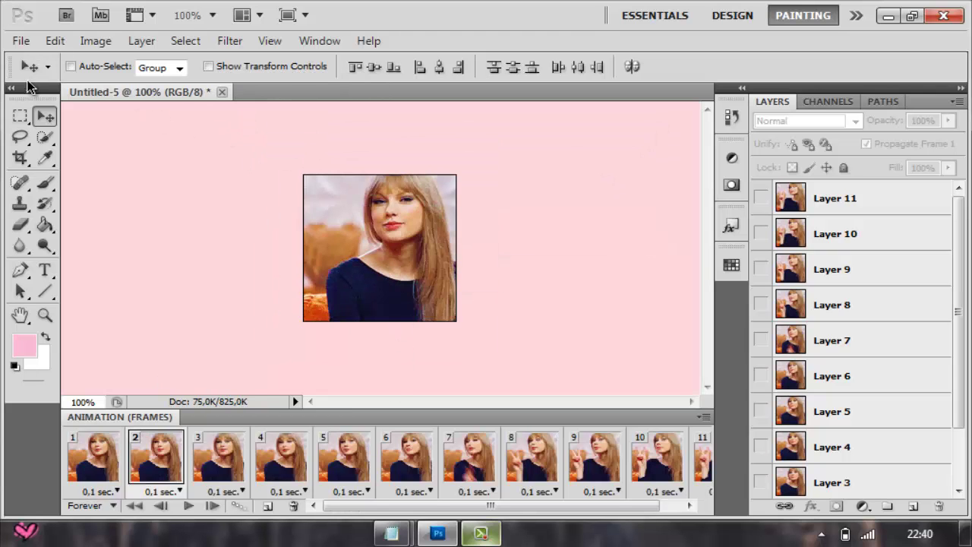
Step: Open Save for Web & Devices and set the output format to GIF
{"action": "left_click", "coordinate": [21, 41]}
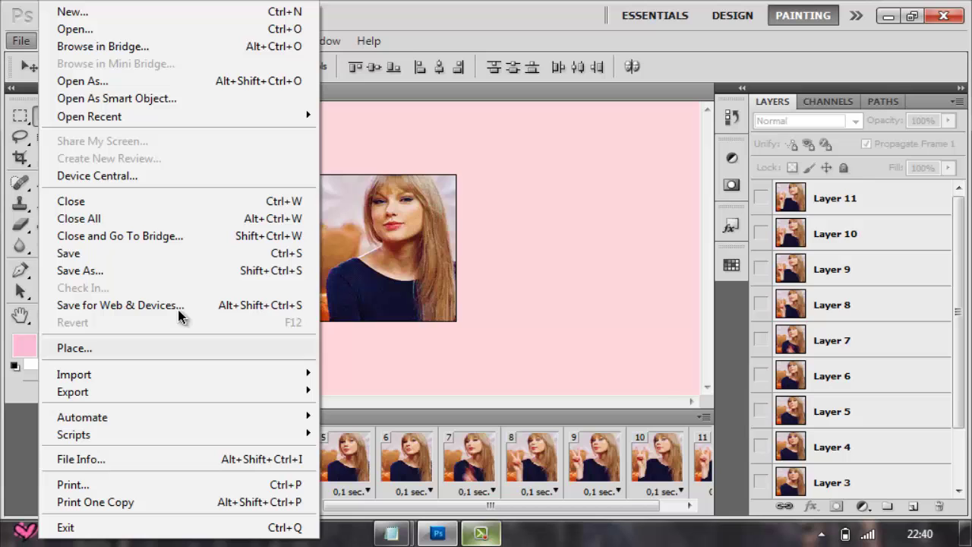
{"action": "left_click", "coordinate": [180, 310]}
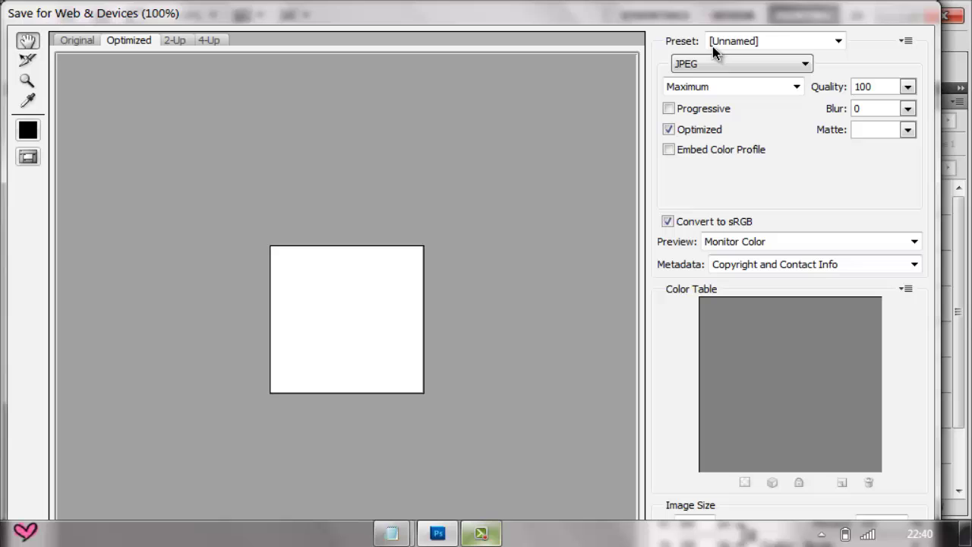
{"action": "left_click", "coordinate": [722, 67]}
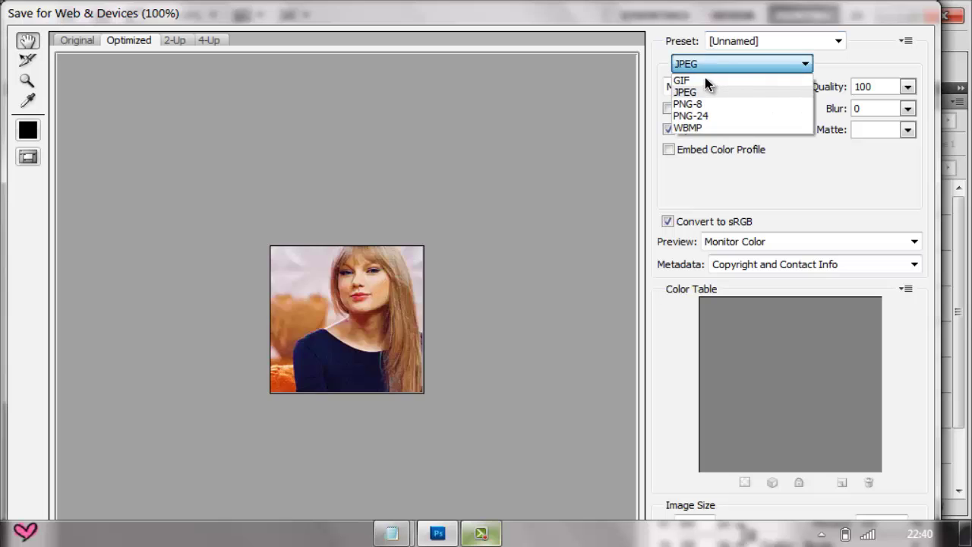
{"action": "left_click", "coordinate": [705, 81]}
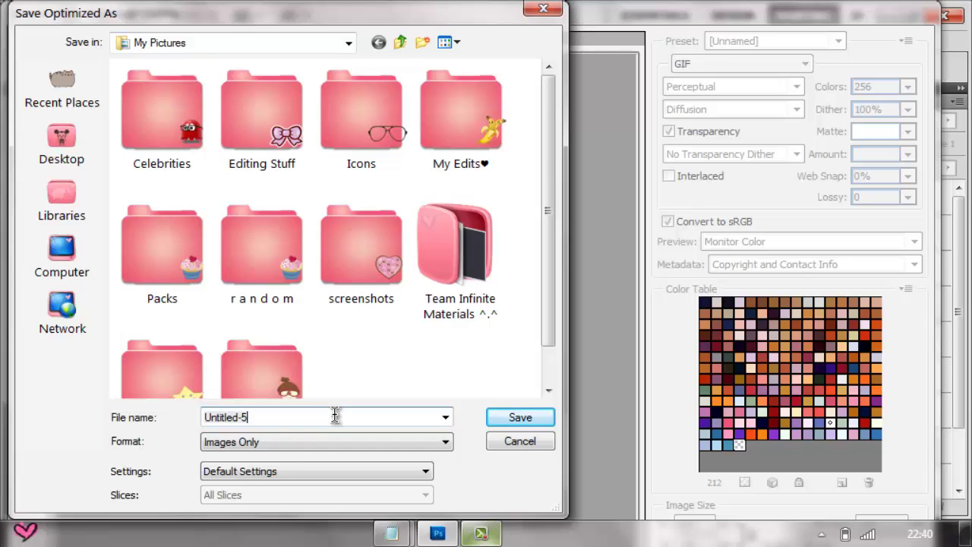
Step: Save the GIF as 'GIF TAY' in My Pictures, then minimise Photoshop and stop recording
{"action": "key", "text": "ctrl+a"}
{"action": "type", "text": "GIF YA"}
{"action": "key", "text": "BackSpace"}
{"action": "key", "text": "BackSpace"}
{"action": "type", "text": "YATAY"}
{"action": "key", "text": "Return"}
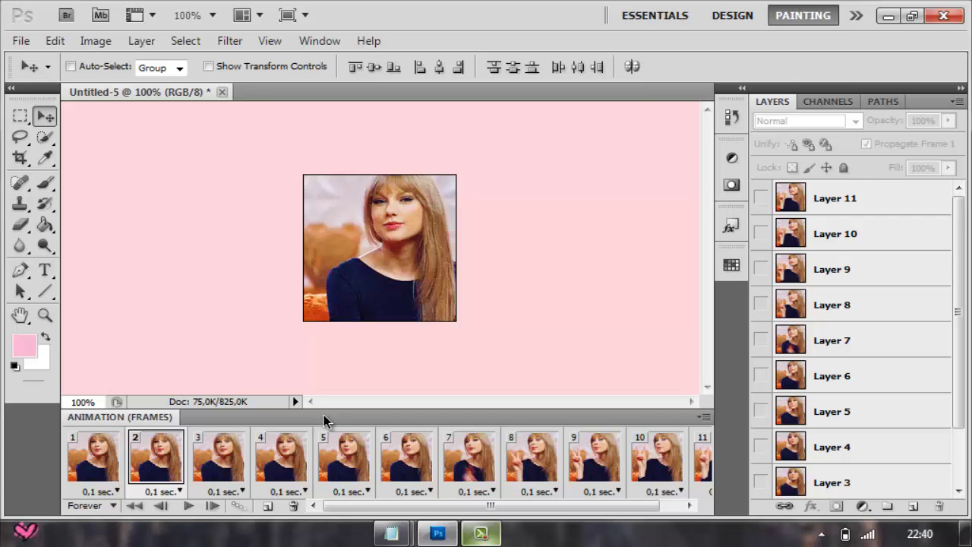
{"action": "key", "text": "super+d"}
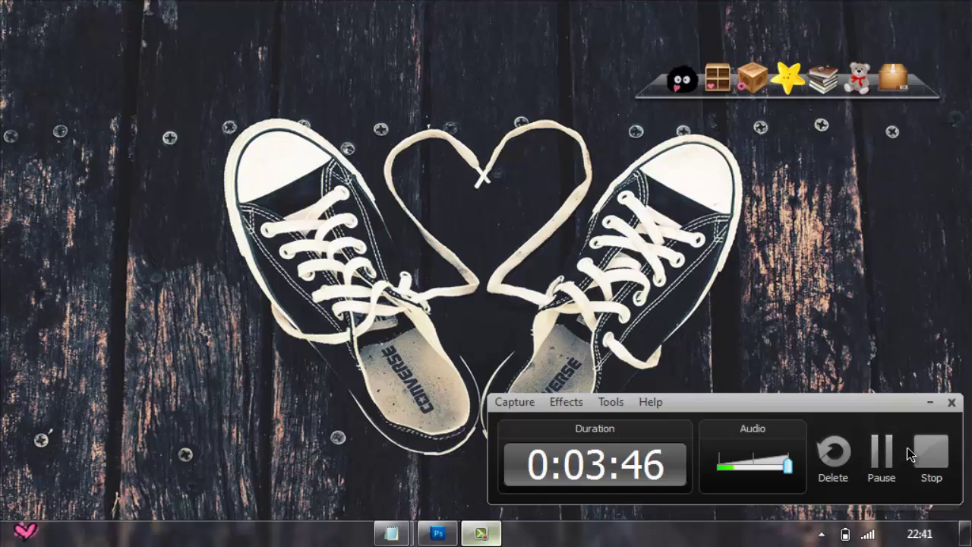
{"action": "left_click", "coordinate": [934, 465]}
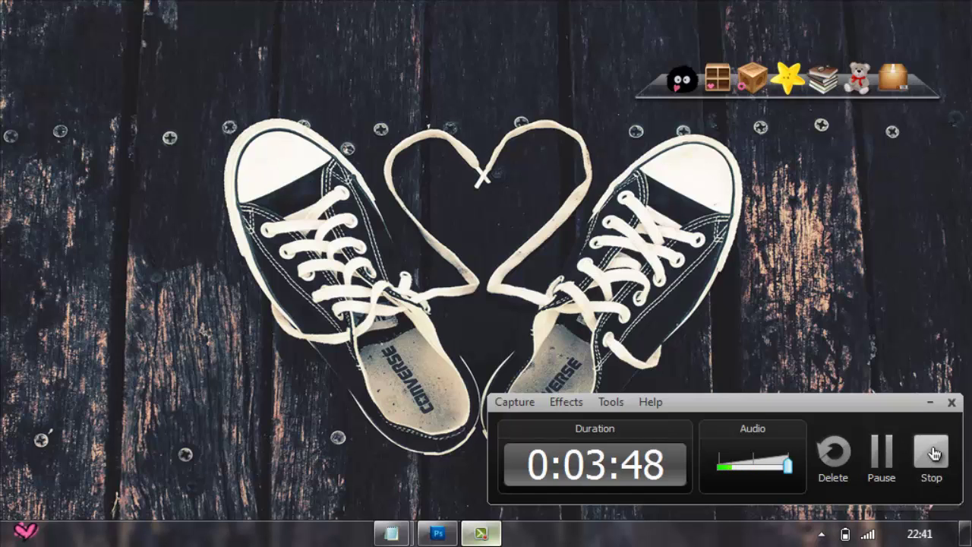